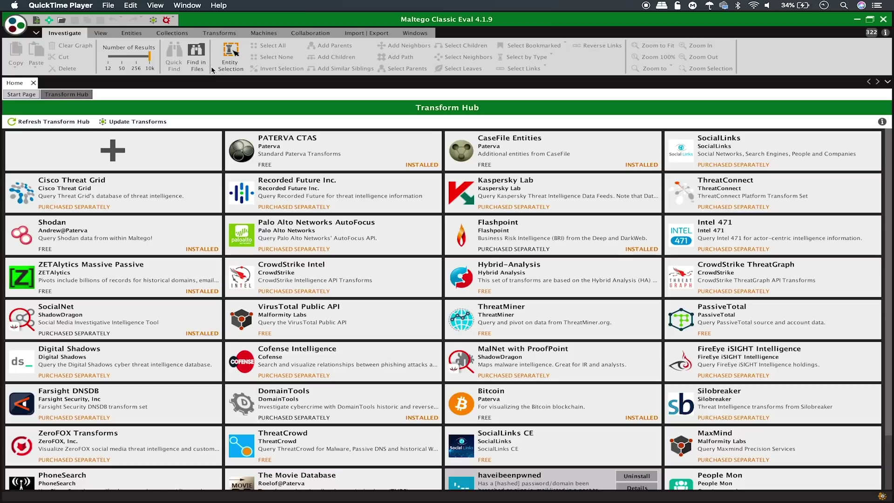
Step: Start a new blank graph, New Graph (1), from the Home page
{"action": "left_click", "coordinate": [36, 21]}
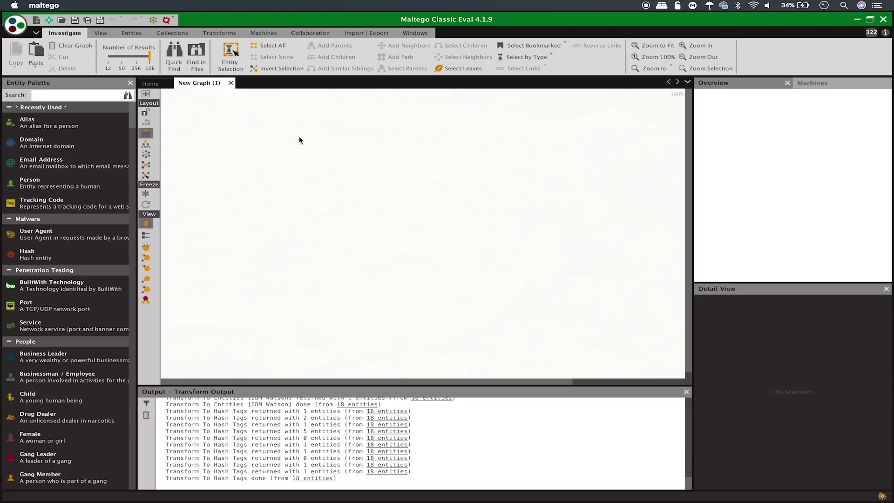
Step: Choose the Twitter Monitor machine from the Run Machine list
{"action": "left_click", "coordinate": [264, 33]}
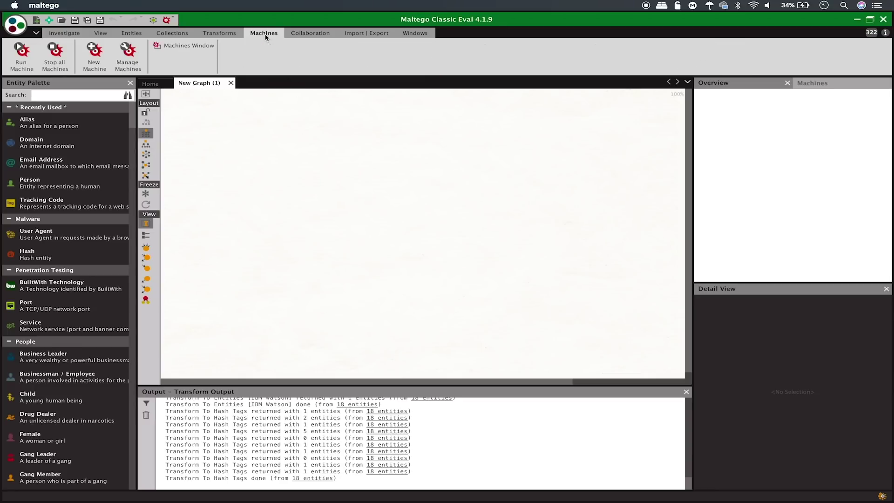
{"action": "left_click", "coordinate": [29, 56]}
{"action": "scroll", "coordinate": [446, 246], "scroll_direction": "down", "scroll_amount": 3}
{"action": "scroll", "coordinate": [448, 249], "scroll_direction": "down", "scroll_amount": 8}
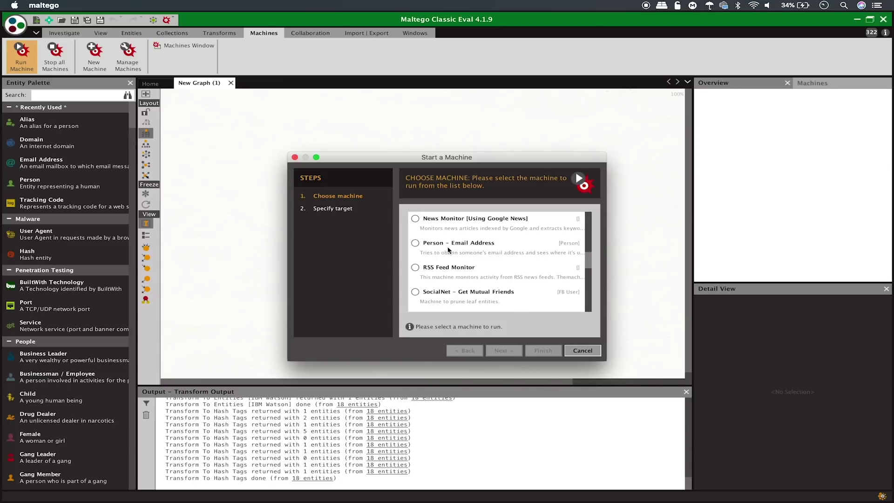
{"action": "scroll", "coordinate": [448, 249], "scroll_direction": "down", "scroll_amount": 3}
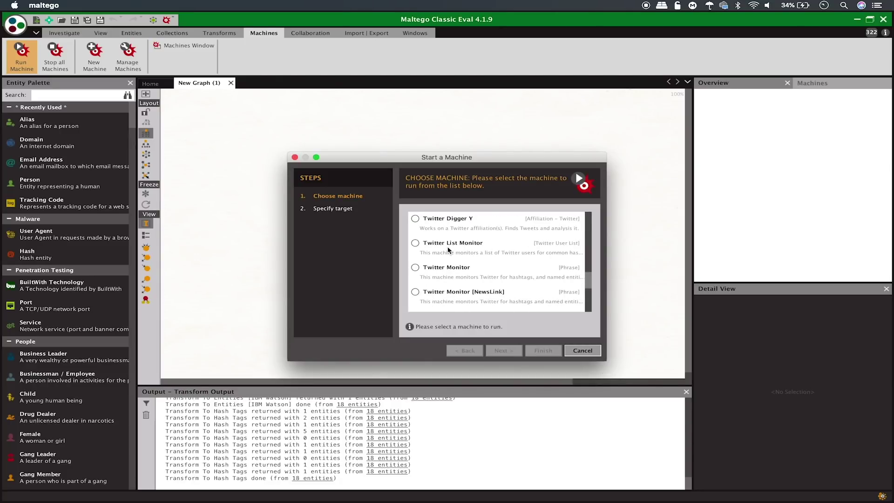
{"action": "left_click", "coordinate": [456, 268]}
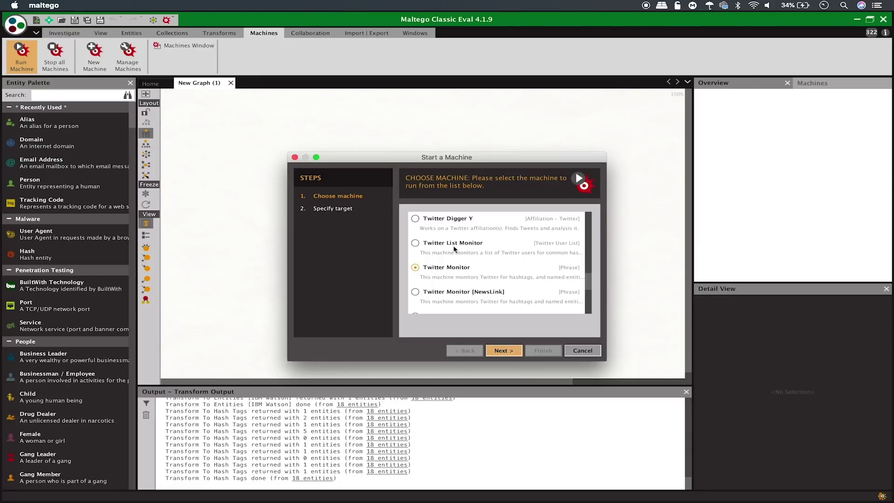
Step: Set the monitor's target phrase to 'spaceforce' and launch it
{"action": "left_click", "coordinate": [497, 350]}
{"action": "left_click", "coordinate": [497, 240]}
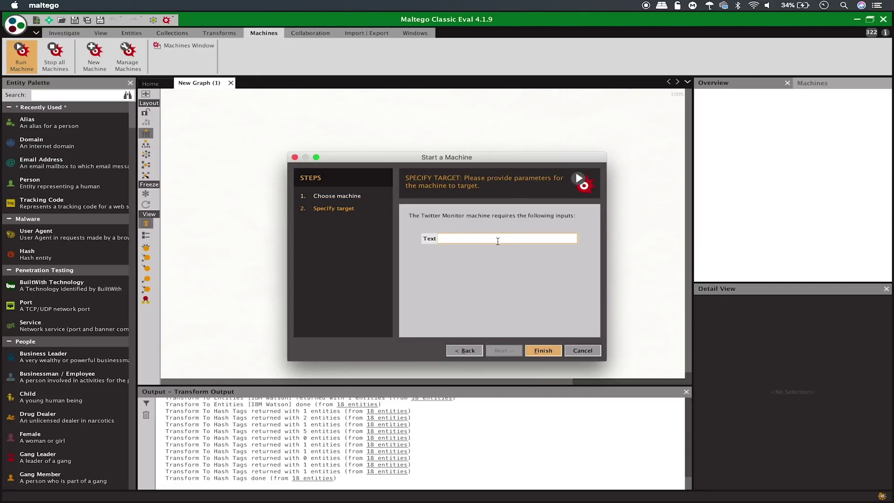
{"action": "type", "text": "spaceforce"}
{"action": "left_click", "coordinate": [541, 350]}
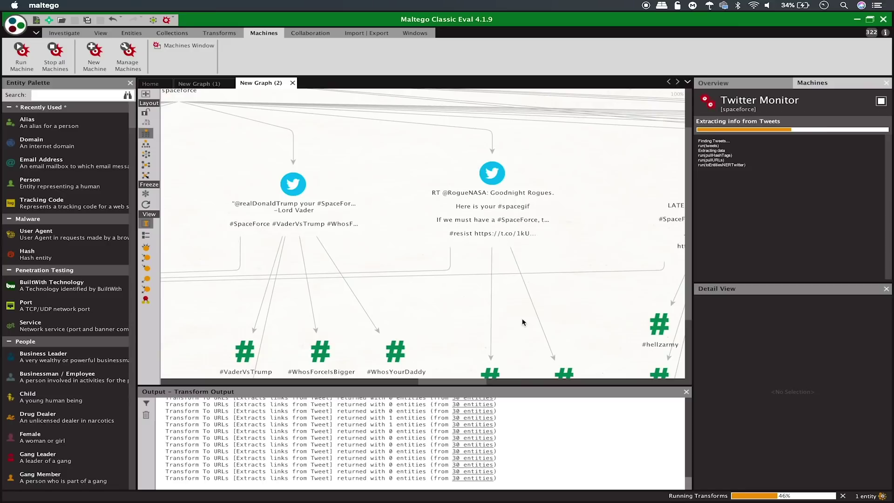
{"action": "left_click", "coordinate": [713, 83]}
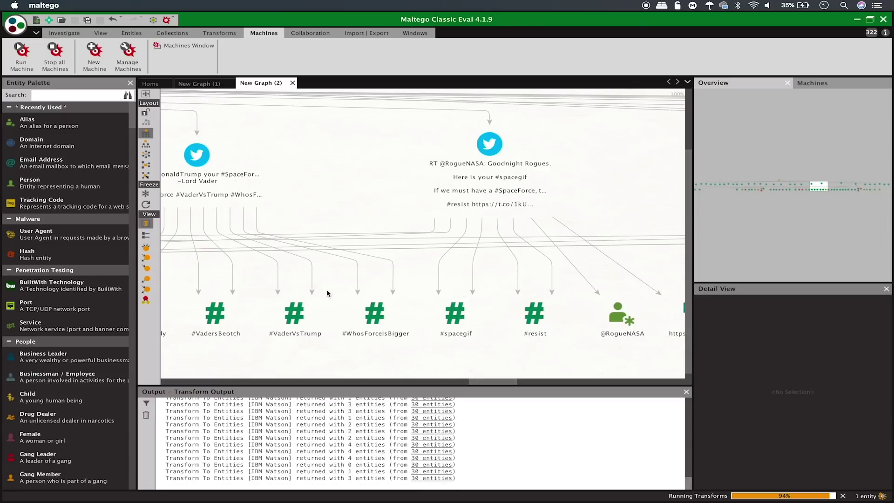
{"action": "left_click", "coordinate": [294, 313]}
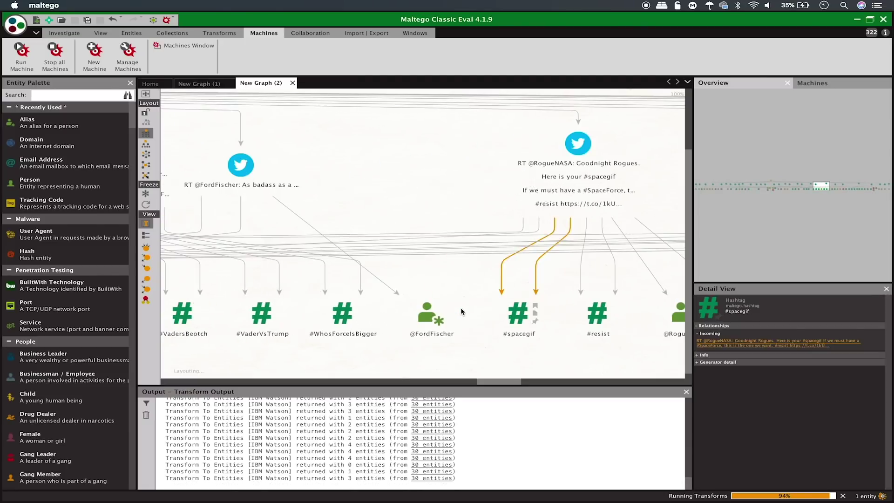
{"action": "left_click", "coordinate": [450, 315]}
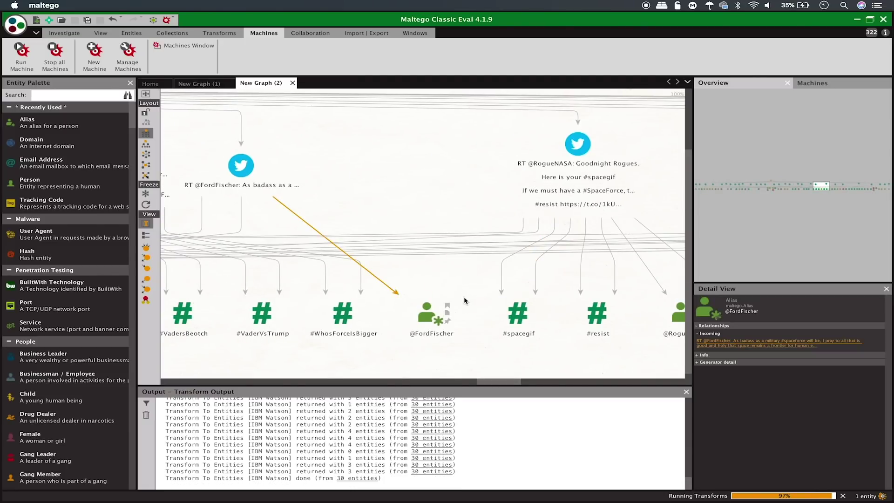
{"action": "left_click", "coordinate": [464, 302]}
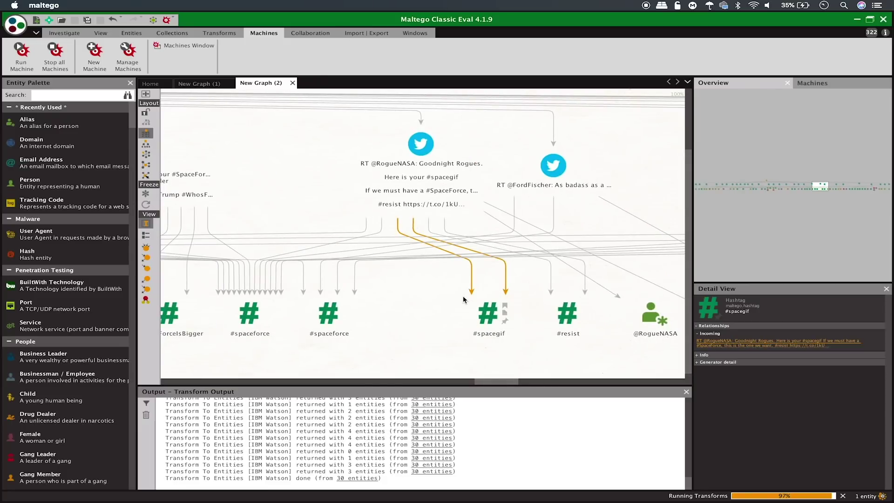
{"action": "left_click", "coordinate": [404, 284]}
{"action": "scroll", "coordinate": [404, 284], "scroll_direction": "down", "scroll_amount": 4}
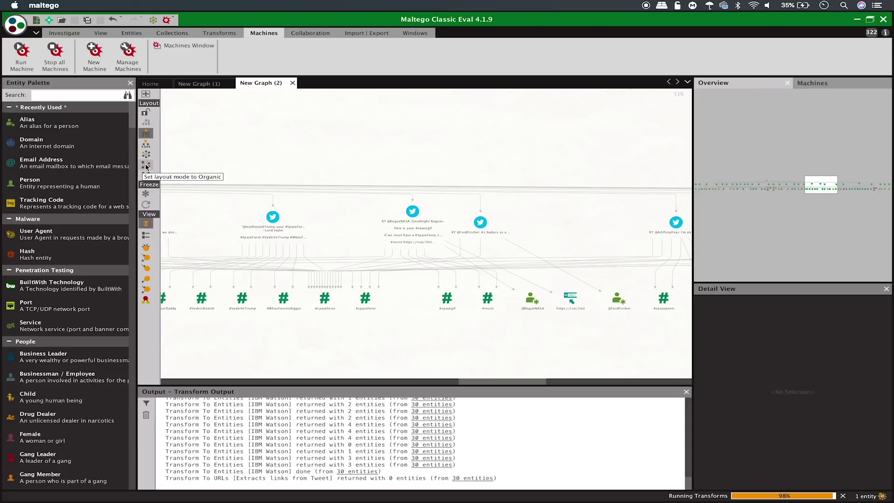
Step: Apply the Organic layout, size nodes by Diverse Descent, and inspect a tweet near #spaceForce
{"action": "left_click", "coordinate": [146, 167]}
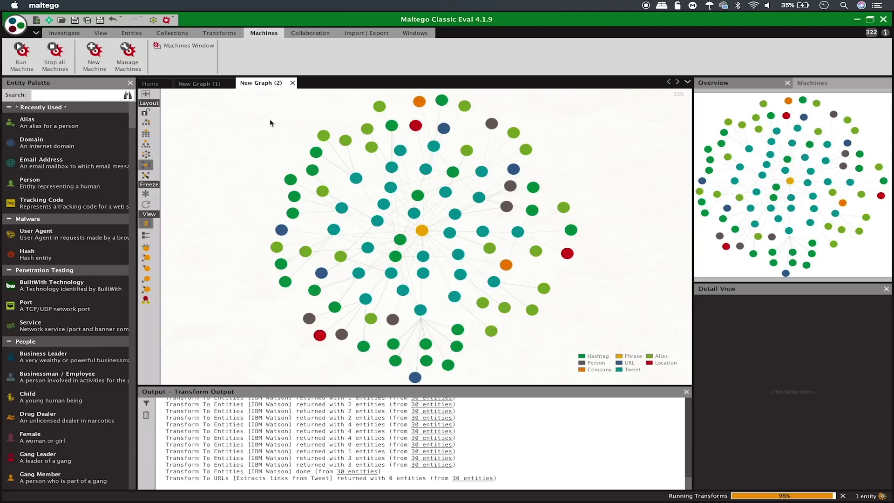
{"action": "left_click", "coordinate": [95, 33]}
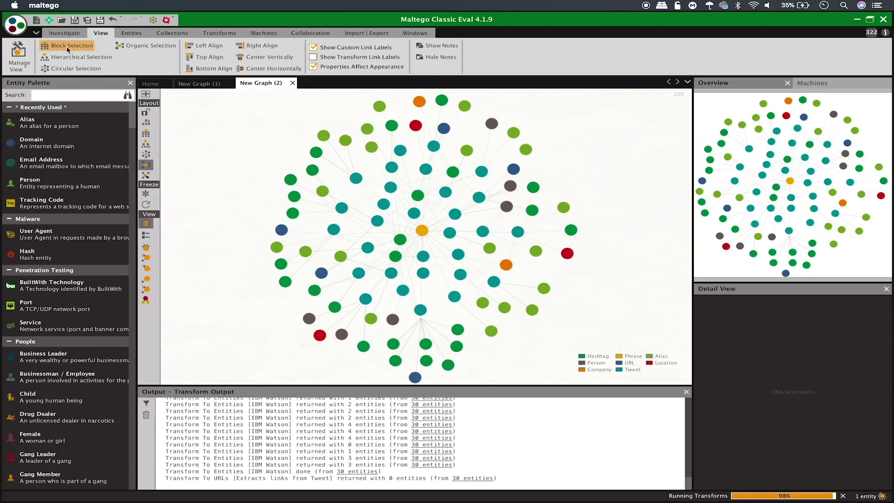
{"action": "left_click", "coordinate": [27, 68]}
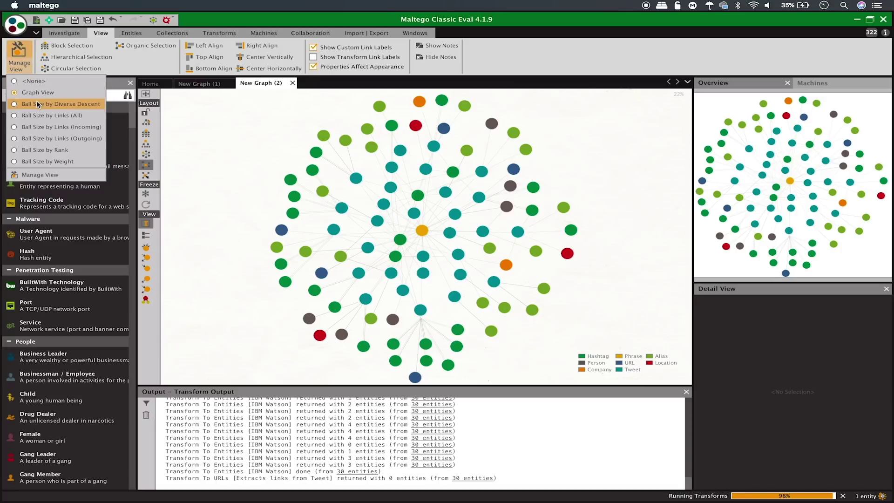
{"action": "left_click", "coordinate": [69, 104]}
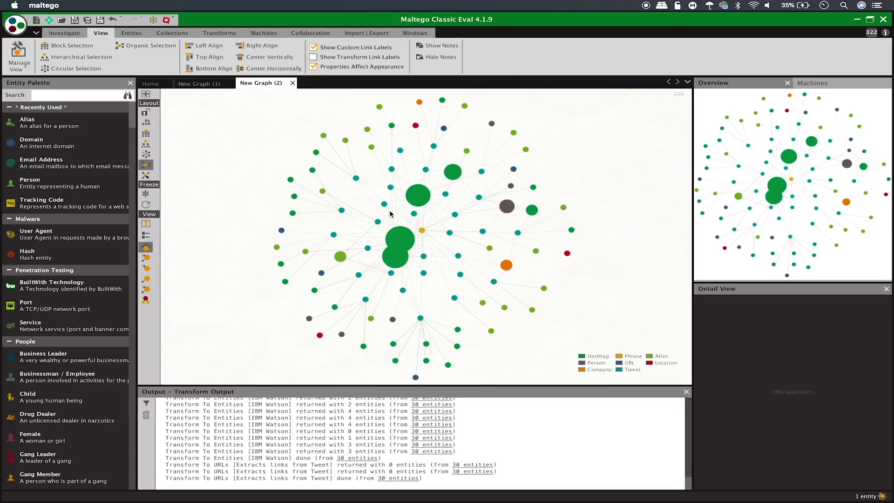
{"action": "left_click", "coordinate": [384, 203]}
Step: Review the selected tweet's details, then clear the selection
{"action": "left_click", "coordinate": [370, 203]}
{"action": "left_click", "coordinate": [446, 195]}
{"action": "scroll", "coordinate": [444, 197], "scroll_direction": "up", "scroll_amount": 5}
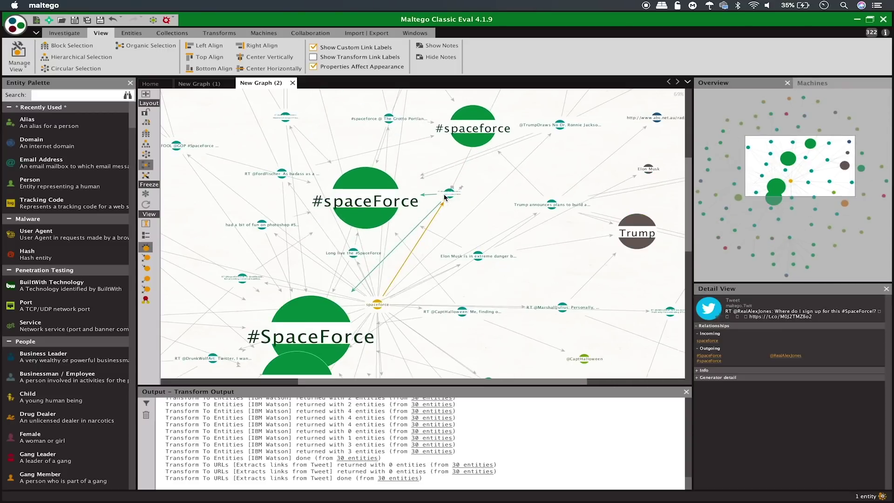
{"action": "scroll", "coordinate": [444, 197], "scroll_direction": "down", "scroll_amount": 3}
{"action": "left_click", "coordinate": [501, 166]}
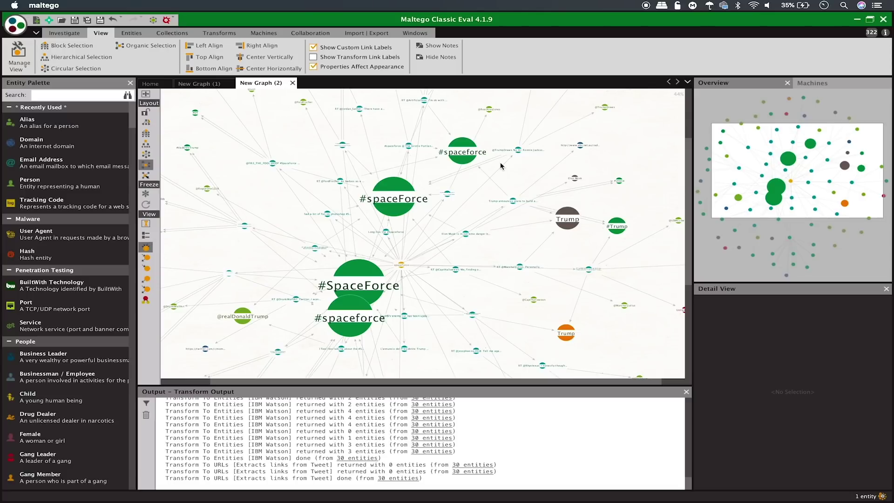
{"action": "left_click", "coordinate": [403, 198]}
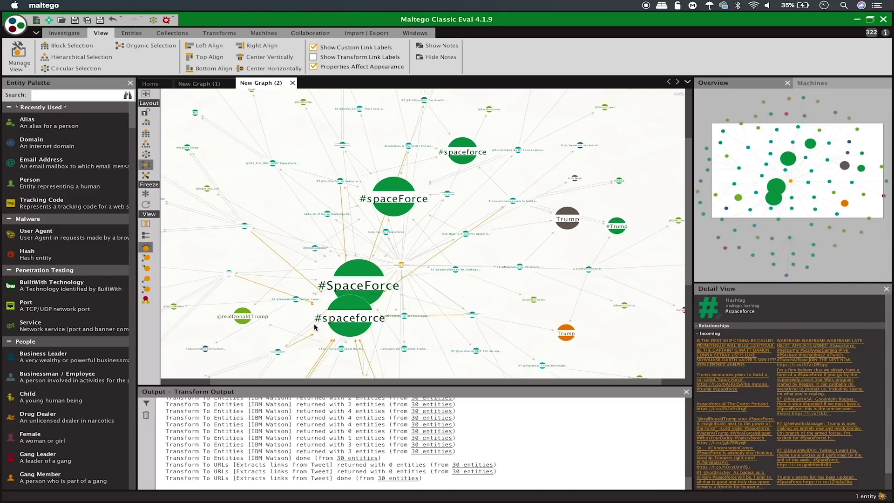
{"action": "left_click", "coordinate": [289, 325]}
{"action": "left_click", "coordinate": [249, 321]}
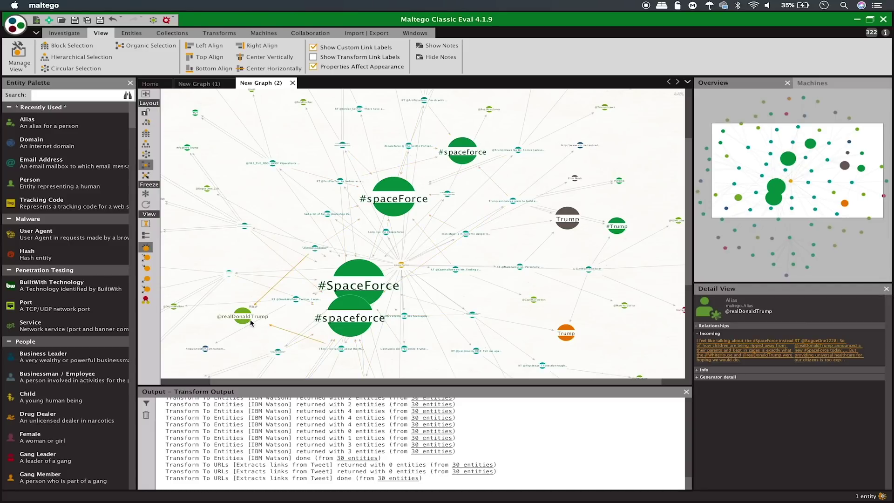
{"action": "left_click", "coordinate": [253, 326]}
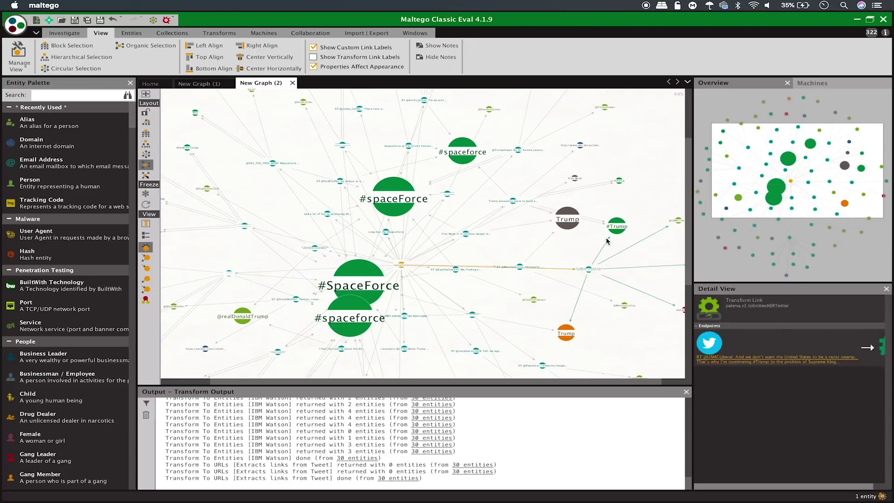
{"action": "left_click", "coordinate": [809, 83]}
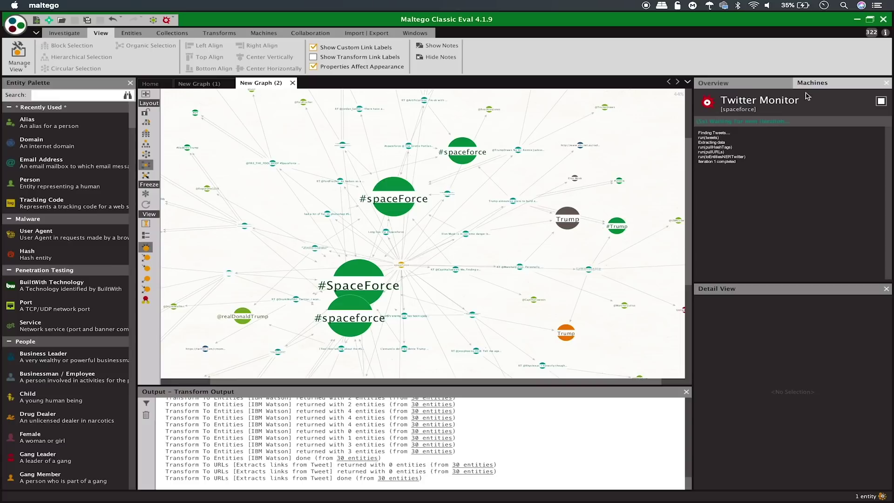
Step: Pan to the cluster's centre via the Overview map and inspect a tweet and an author alias
{"action": "left_click", "coordinate": [737, 84]}
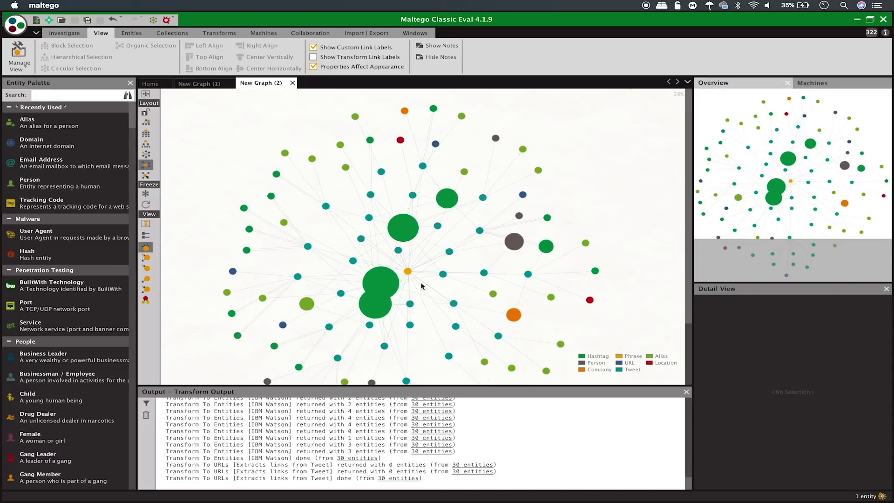
{"action": "left_click_drag", "start_coordinate": [774, 172], "coordinate": [762, 183]}
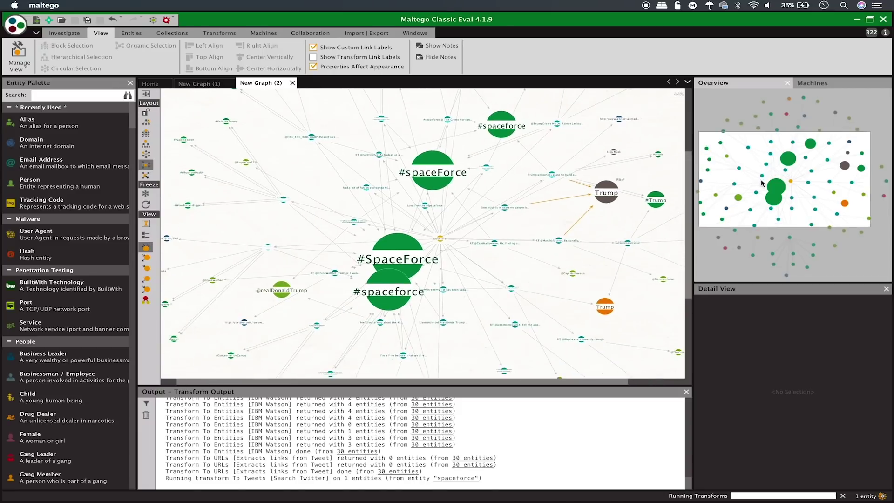
{"action": "left_click", "coordinate": [505, 244]}
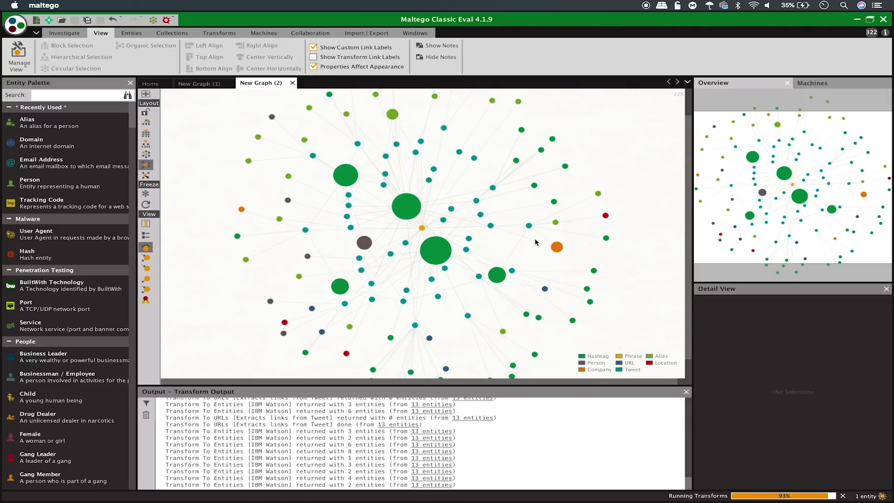
{"action": "left_click", "coordinate": [482, 222]}
{"action": "left_click", "coordinate": [480, 218]}
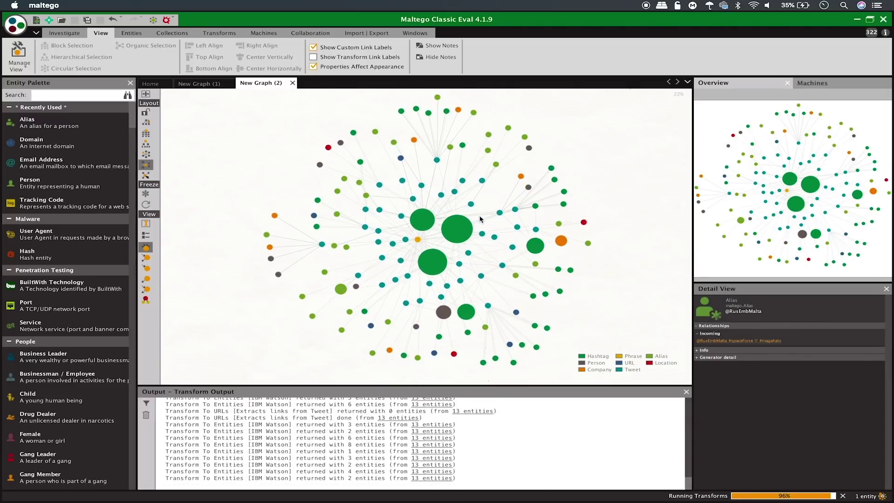
{"action": "left_click", "coordinate": [480, 218]}
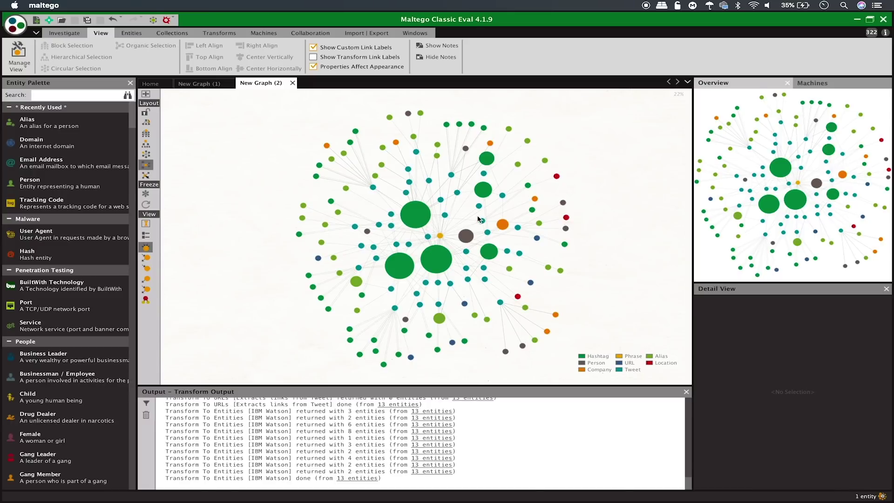
Step: Select all 137 entities and filter the transform list with 'sent' to find To Sentiment [IBM Watson]
{"action": "key", "text": "super+a"}
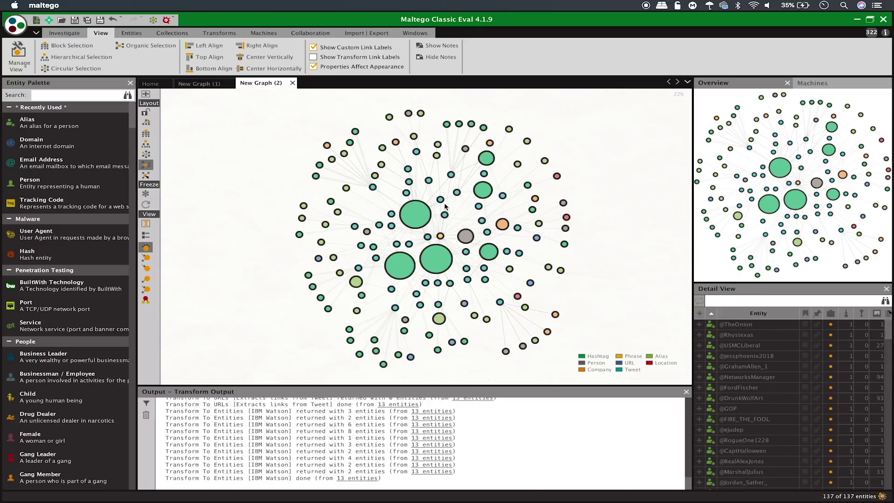
{"action": "right_click", "coordinate": [442, 202]}
{"action": "type", "text": "sent"}
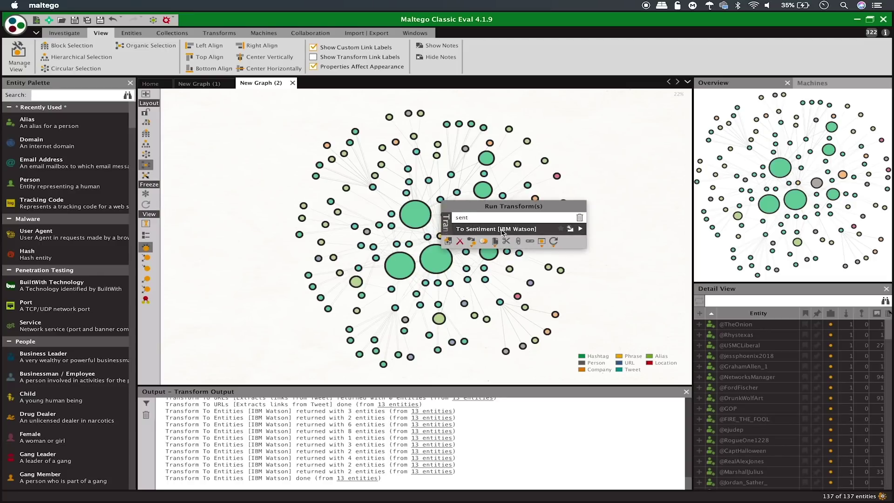
Step: Run To Sentiment [IBM Watson] on the selection and dismiss the HTTP 504 connection error
{"action": "left_click", "coordinate": [581, 229]}
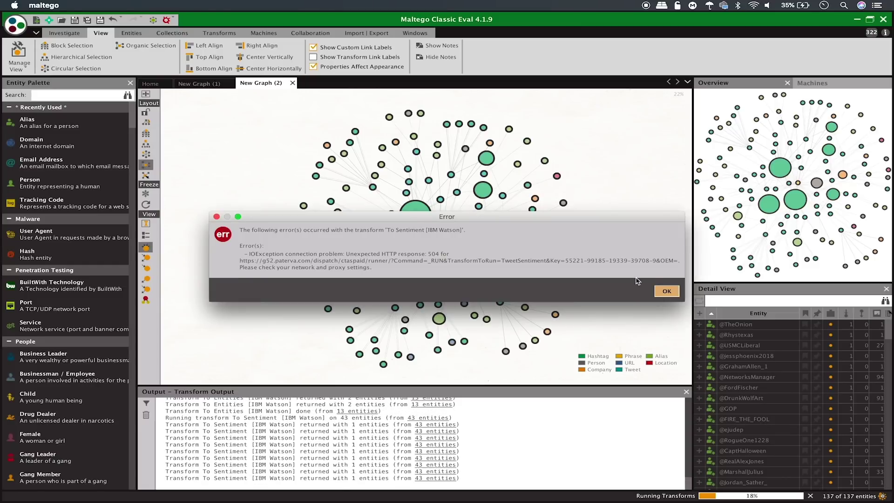
{"action": "left_click", "coordinate": [661, 289]}
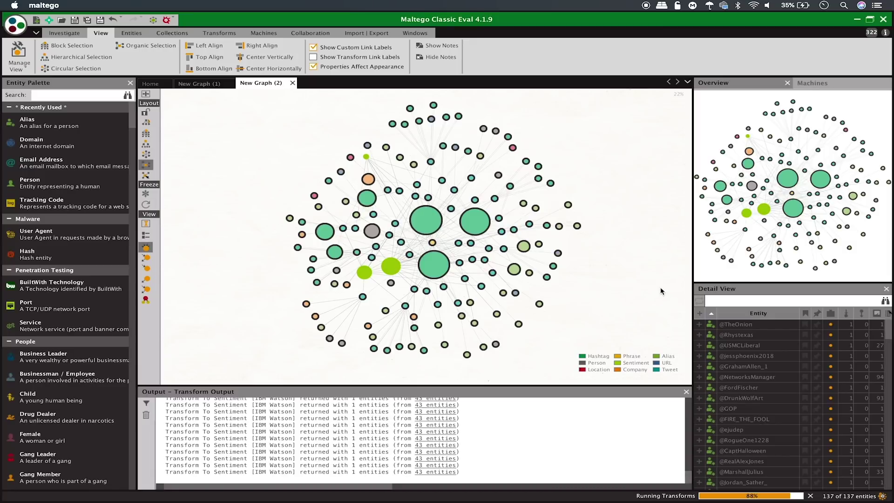
Step: Select the negative sentiment node, inspect a tweet's link to it, then select the positive node
{"action": "left_click", "coordinate": [367, 271]}
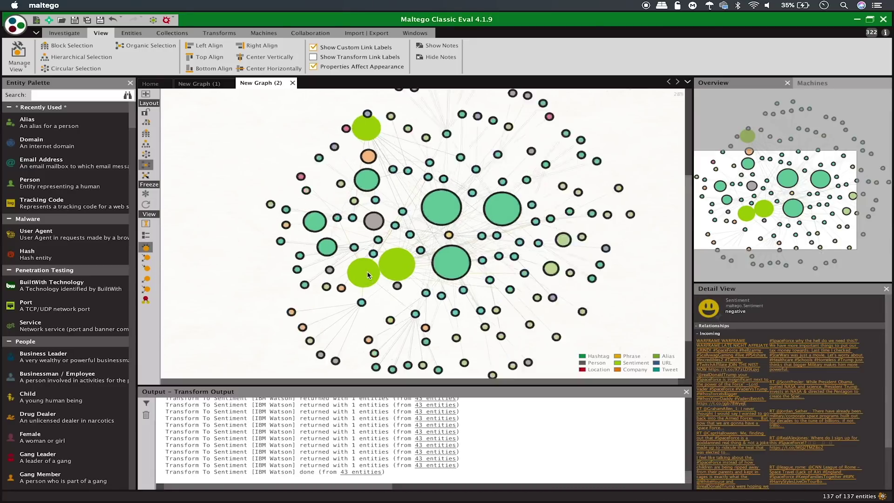
{"action": "scroll", "coordinate": [367, 270], "scroll_direction": "up", "scroll_amount": 5}
{"action": "scroll", "coordinate": [367, 274], "scroll_direction": "down", "scroll_amount": 5}
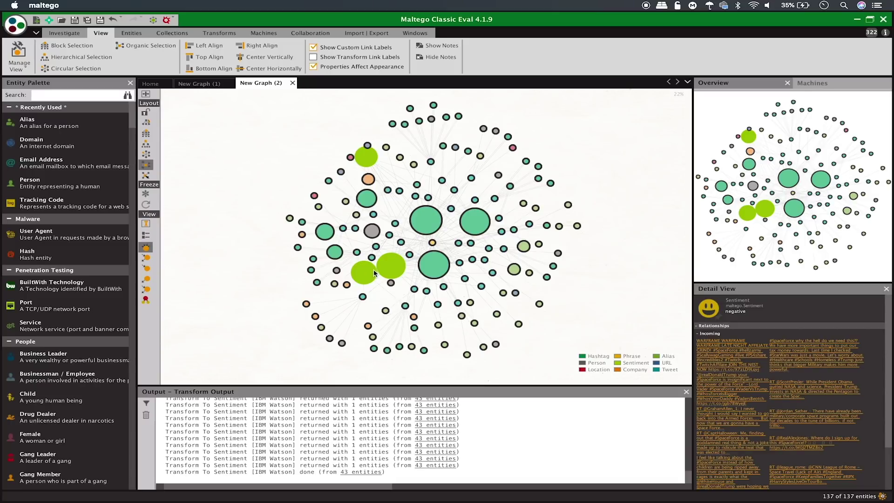
{"action": "scroll", "coordinate": [373, 269], "scroll_direction": "up", "scroll_amount": 5}
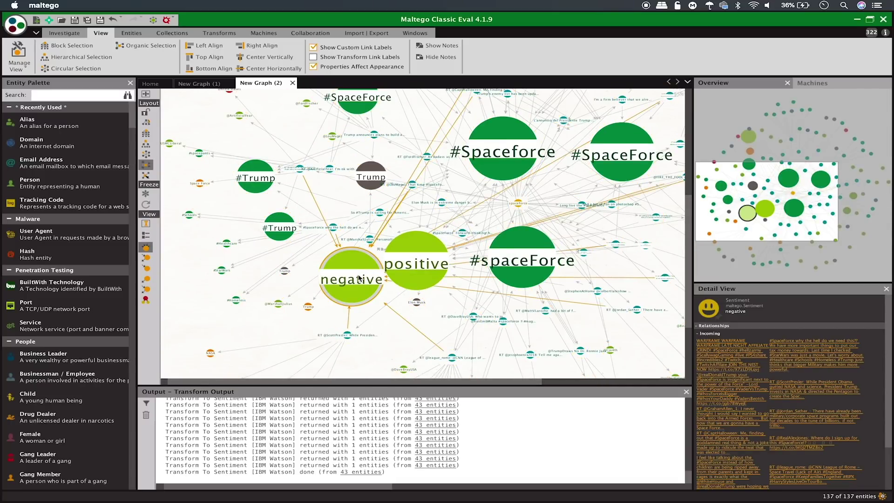
{"action": "left_click", "coordinate": [359, 278]}
{"action": "left_click", "coordinate": [787, 439]}
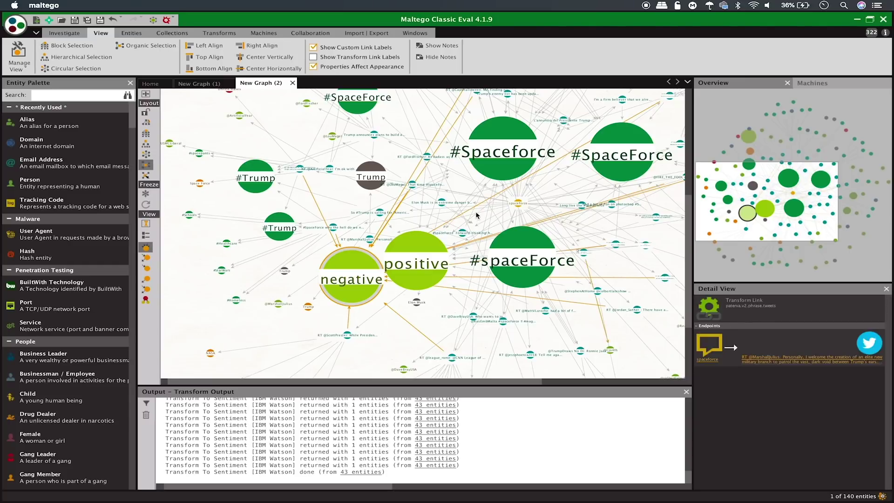
{"action": "left_click", "coordinate": [429, 269]}
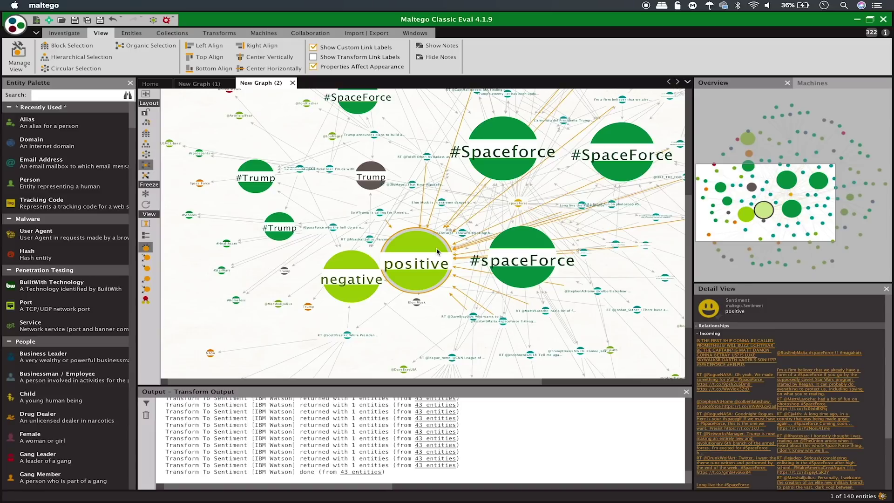
Step: Select the positive sentiment node plus its parent tweets via Add Parents, 20 entities total
{"action": "left_click", "coordinate": [365, 267]}
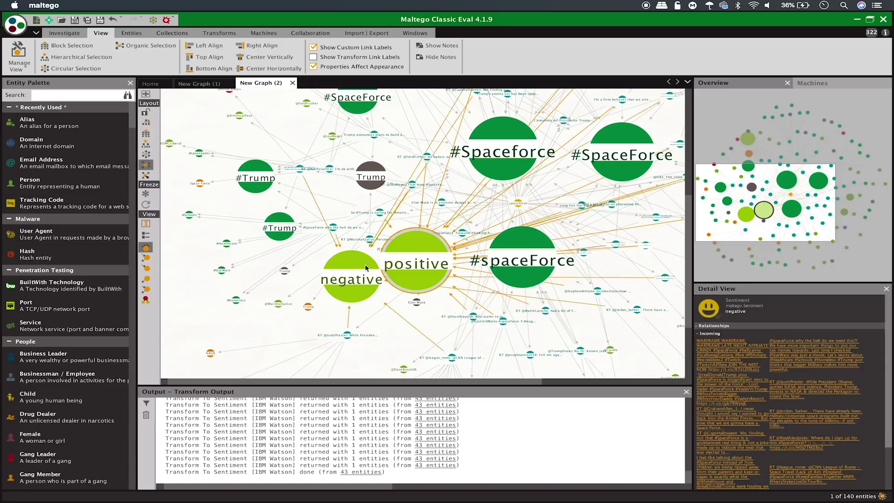
{"action": "left_click", "coordinate": [72, 35]}
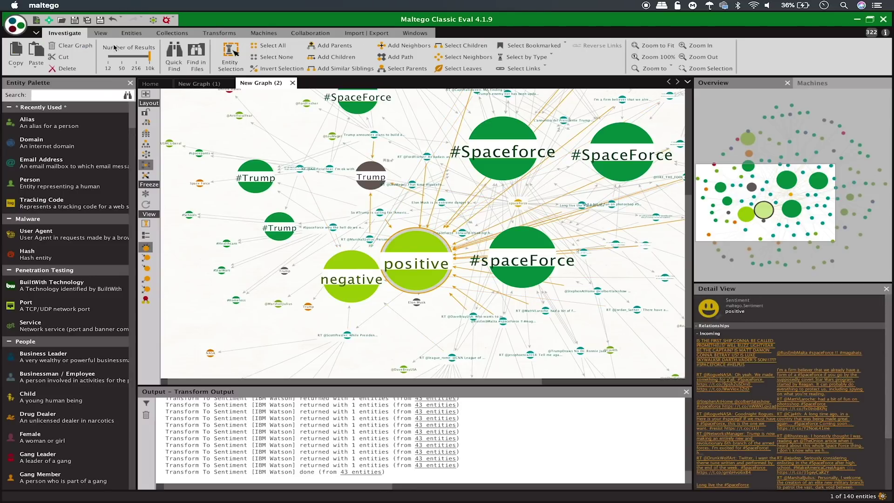
{"action": "left_click", "coordinate": [331, 46]}
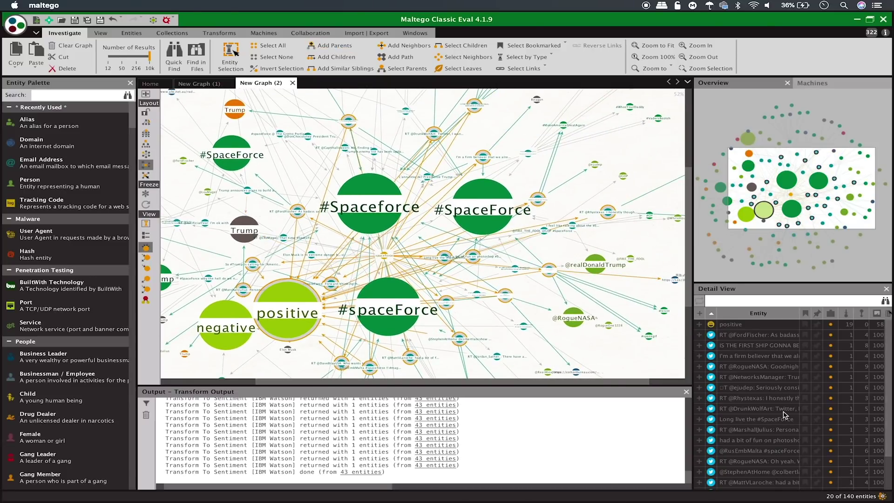
{"action": "scroll", "coordinate": [785, 415], "scroll_direction": "down", "scroll_amount": 2}
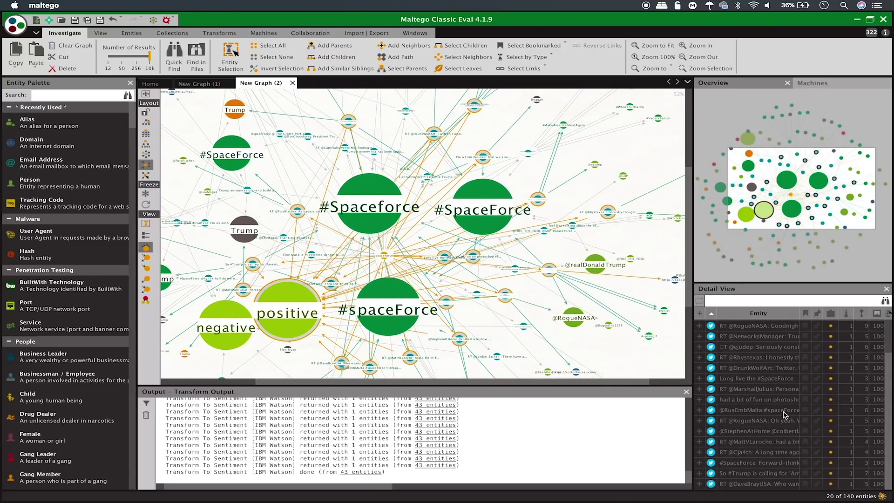
{"action": "scroll", "coordinate": [784, 414], "scroll_direction": "up", "scroll_amount": 2}
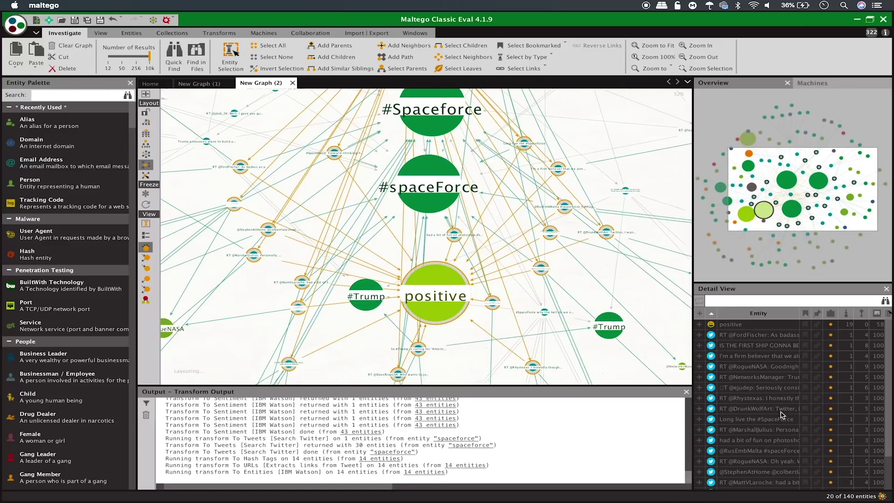
Step: Inspect a transform link, the #spaceForce hashtag and a phrase-to-tweet link
{"action": "left_click", "coordinate": [519, 304]}
{"action": "left_click", "coordinate": [426, 191]}
{"action": "scroll", "coordinate": [400, 210], "scroll_direction": "up", "scroll_amount": 2}
{"action": "scroll", "coordinate": [400, 212], "scroll_direction": "down", "scroll_amount": 5}
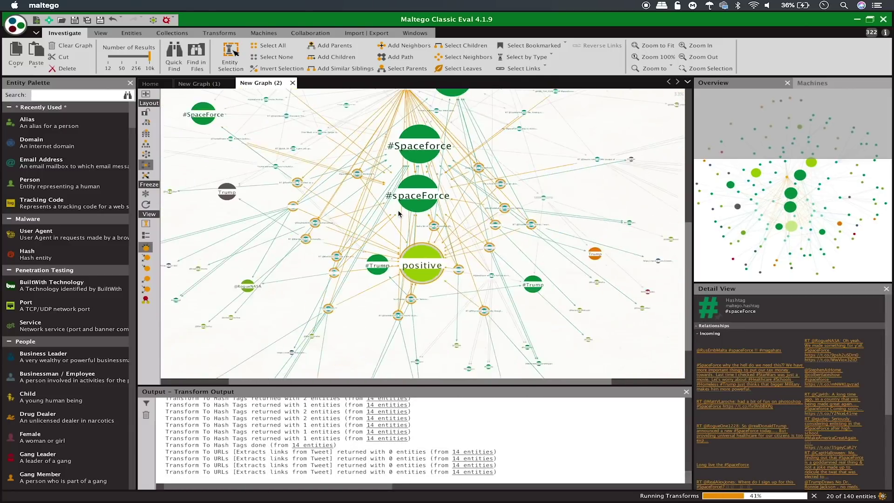
{"action": "scroll", "coordinate": [398, 213], "scroll_direction": "up", "scroll_amount": 3}
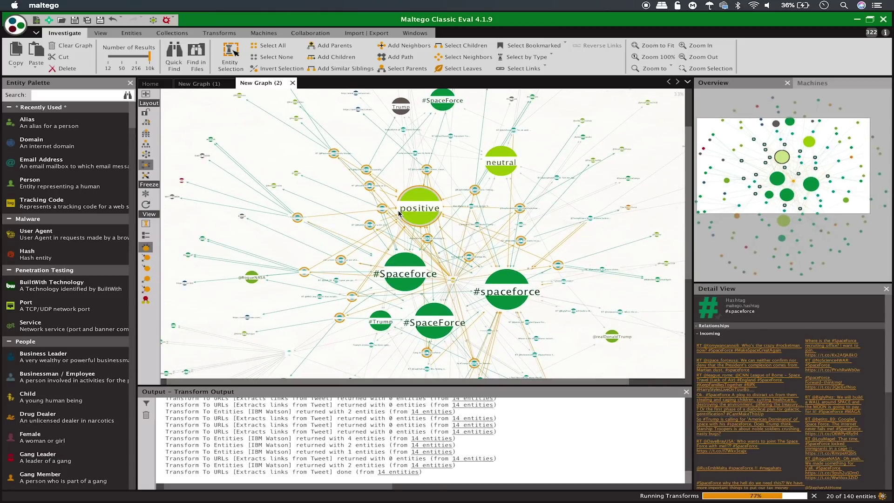
{"action": "left_click", "coordinate": [428, 277]}
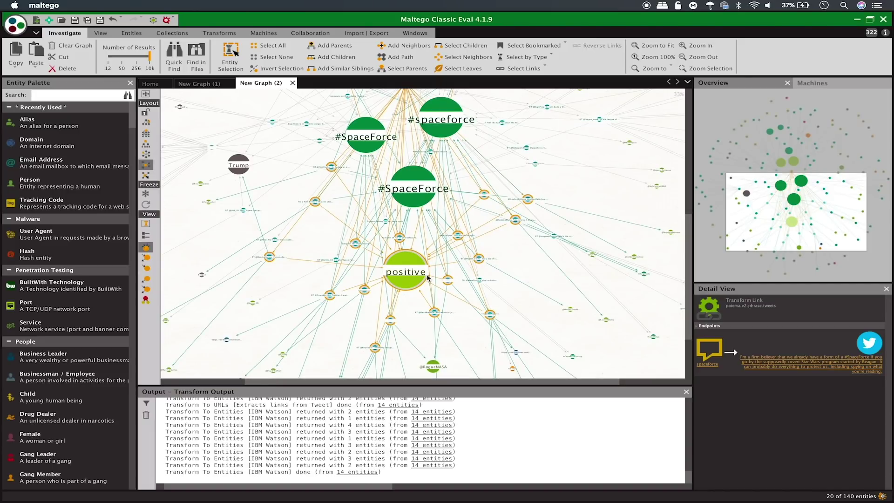
Step: Pan across the graph via the Overview box and inspect a tweet's link to an extracted entity
{"action": "scroll", "coordinate": [427, 278], "scroll_direction": "down", "scroll_amount": 3}
{"action": "scroll", "coordinate": [442, 272], "scroll_direction": "up", "scroll_amount": 5}
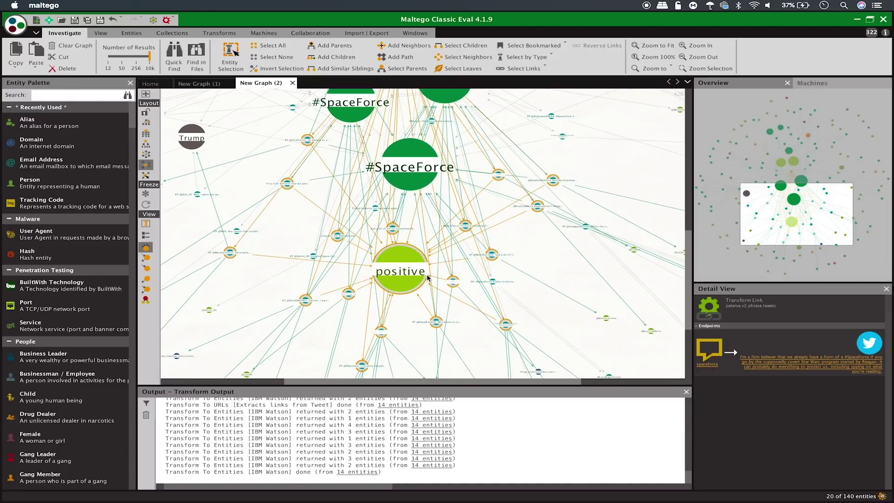
{"action": "left_click_drag", "start_coordinate": [788, 215], "coordinate": [784, 195]}
{"action": "left_click", "coordinate": [486, 220]}
Step: Review the selected positive-sentiment node and tweets, then clear the selection
{"action": "scroll", "coordinate": [485, 221], "scroll_direction": "down", "scroll_amount": 3}
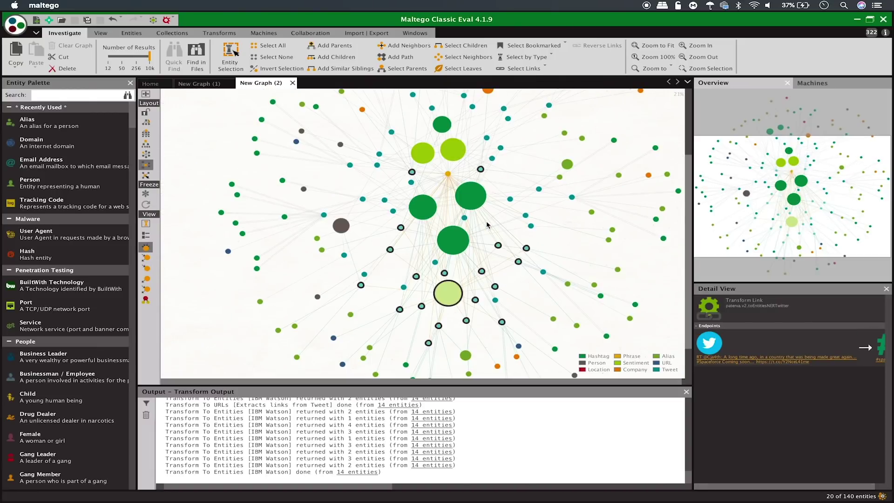
{"action": "left_click", "coordinate": [488, 225]}
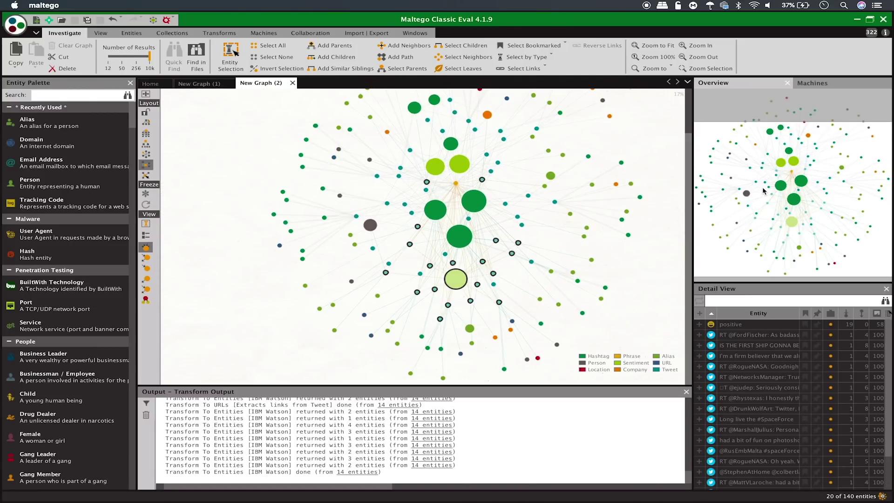
{"action": "scroll", "coordinate": [770, 187], "scroll_direction": "down", "scroll_amount": 1}
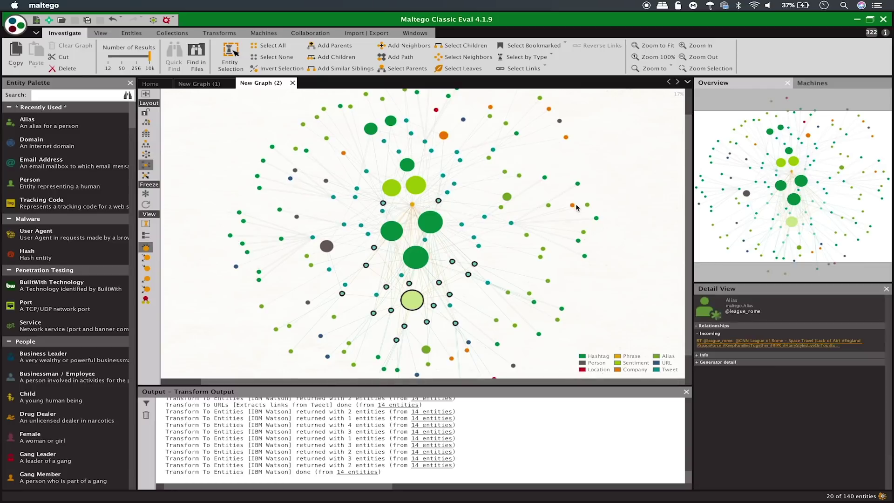
{"action": "left_click", "coordinate": [588, 173]}
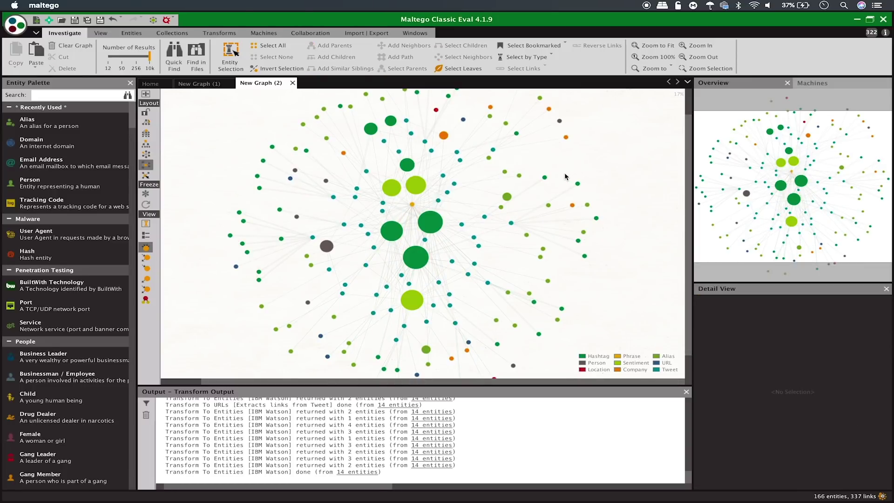
Step: Inspect a tweet's link to #spaceforce in the Detail View
{"action": "scroll", "coordinate": [452, 131], "scroll_direction": "up", "scroll_amount": 5}
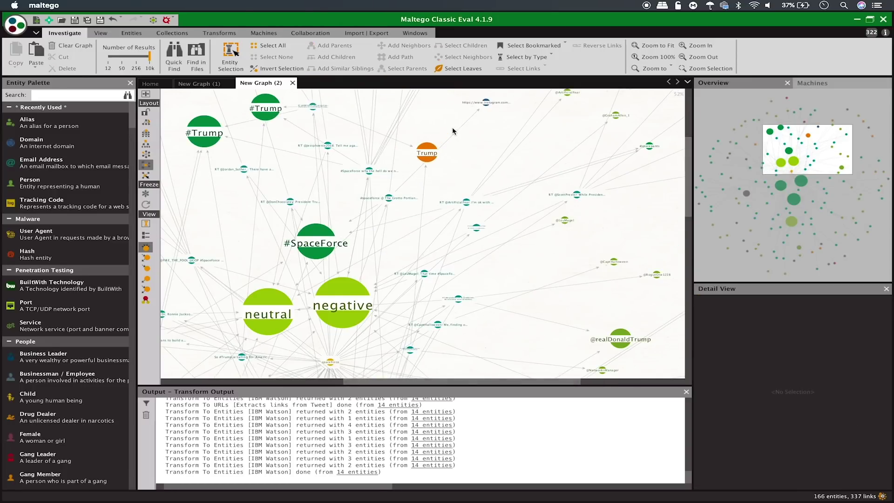
{"action": "scroll", "coordinate": [452, 132], "scroll_direction": "down", "scroll_amount": 5}
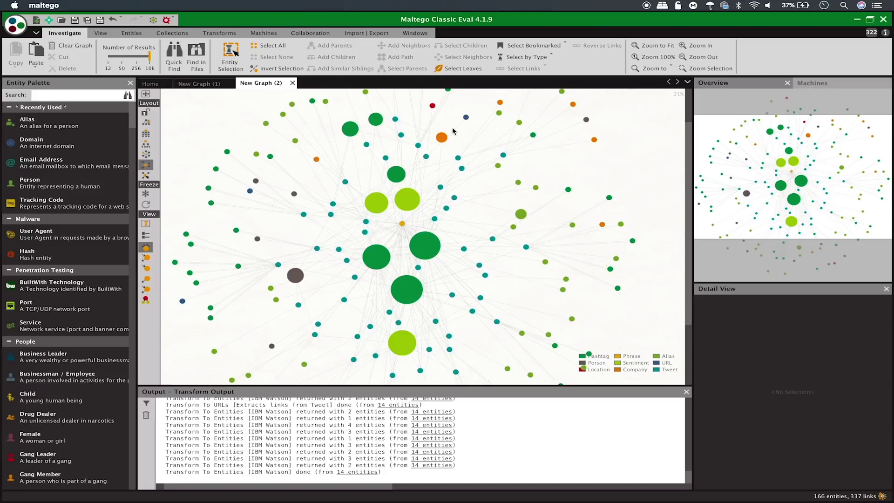
{"action": "left_click", "coordinate": [403, 313]}
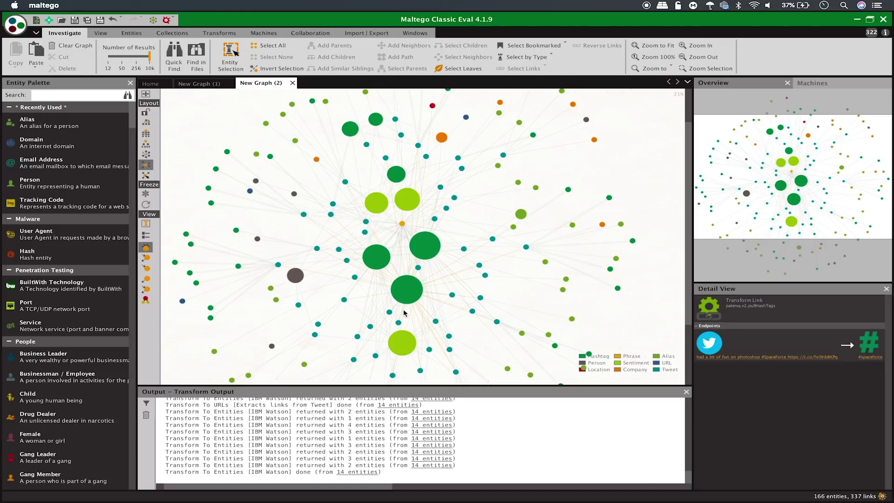
{"action": "scroll", "coordinate": [330, 275], "scroll_direction": "down", "scroll_amount": 2}
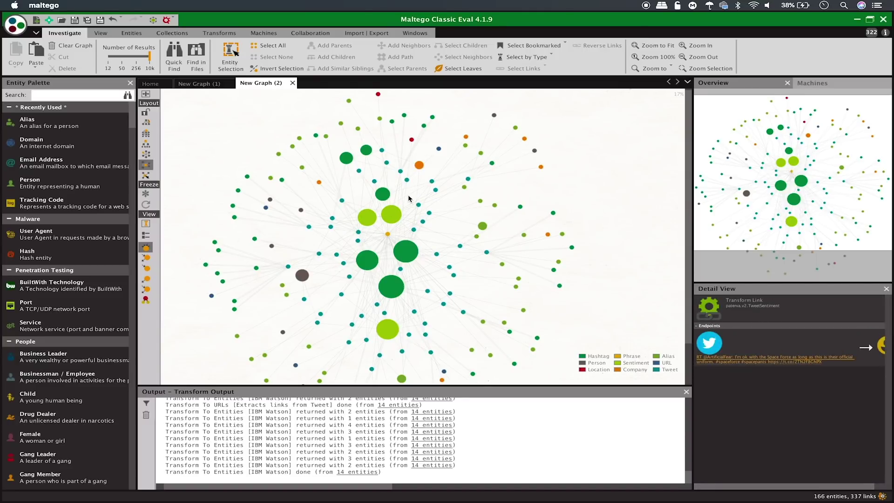
Step: Deselect the inspected tweet link while the Twitter Monitor runs its next pass
{"action": "scroll", "coordinate": [408, 199], "scroll_direction": "up", "scroll_amount": 4}
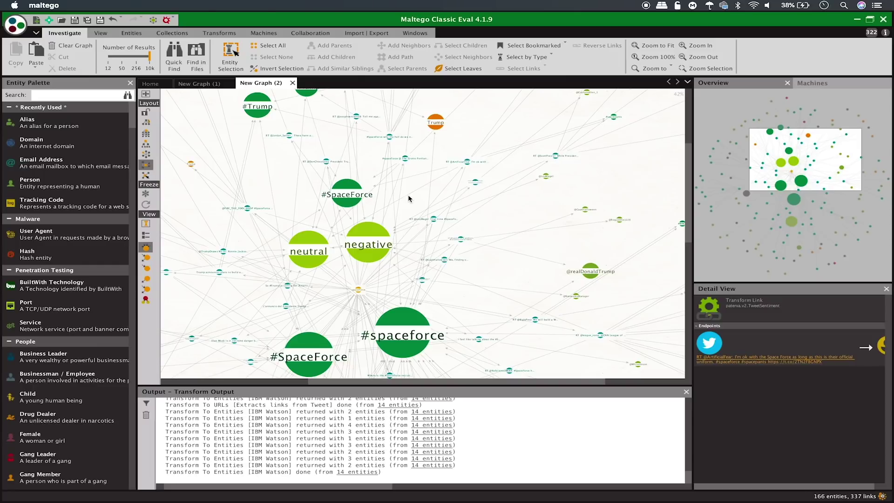
{"action": "left_click", "coordinate": [412, 196]}
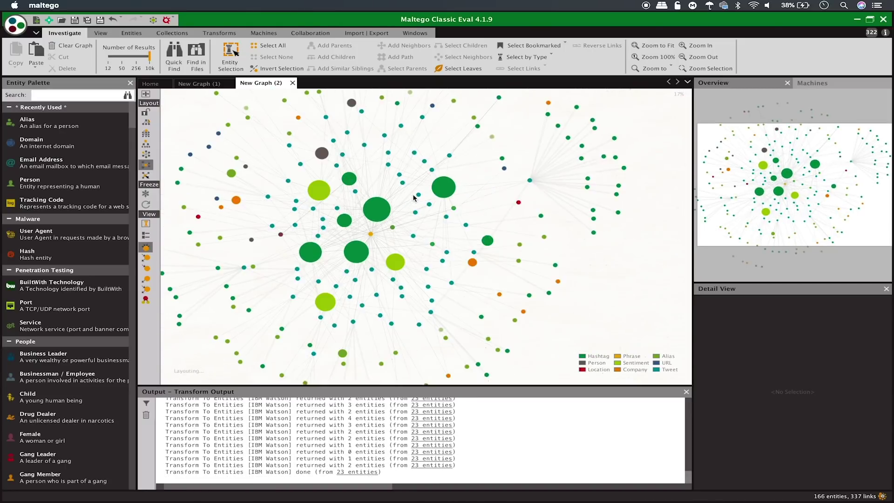
{"action": "scroll", "coordinate": [414, 198], "scroll_direction": "up", "scroll_amount": 5}
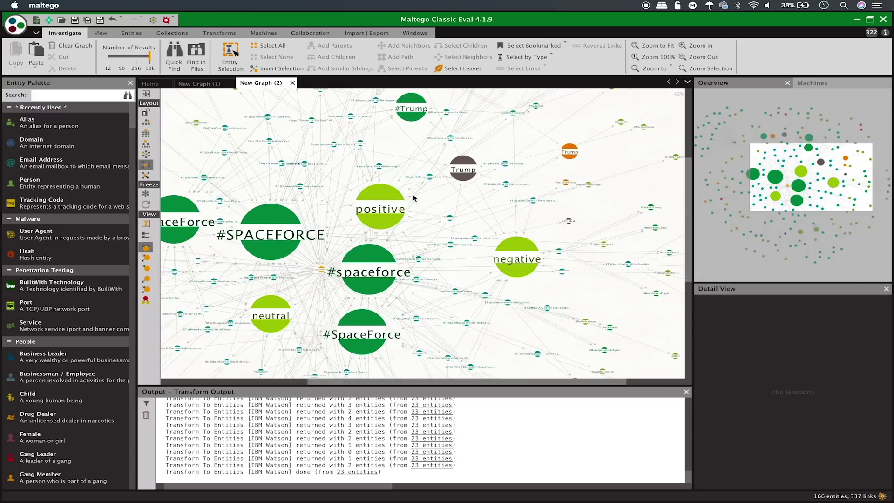